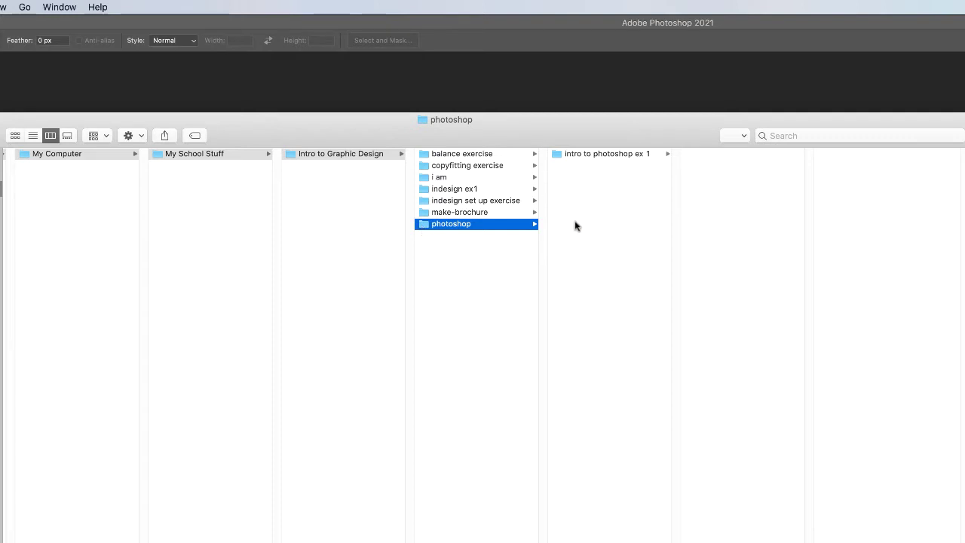
Step: Open the intro to photoshop ex 1 folder in Finder and preview its fish JPEG
{"action": "left_click", "coordinate": [561, 156]}
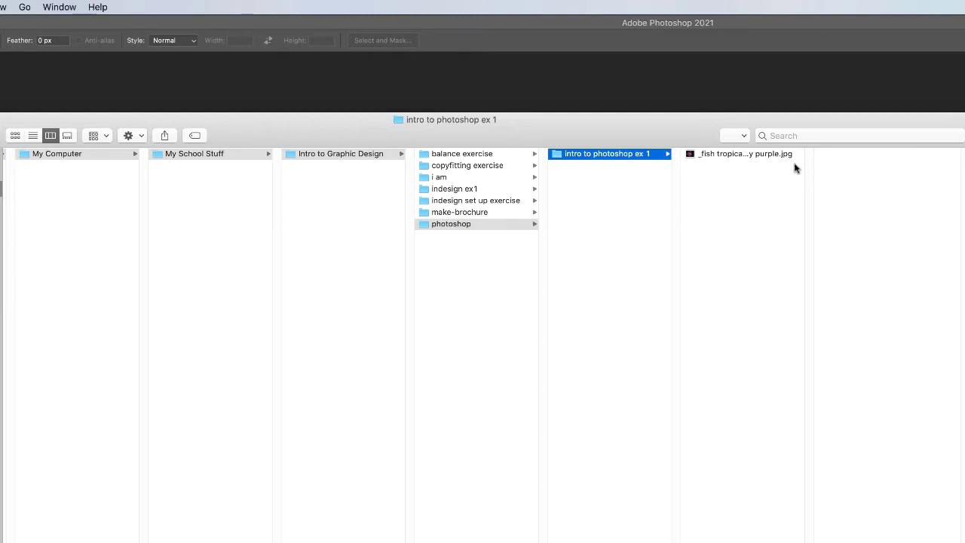
{"action": "left_click", "coordinate": [691, 157]}
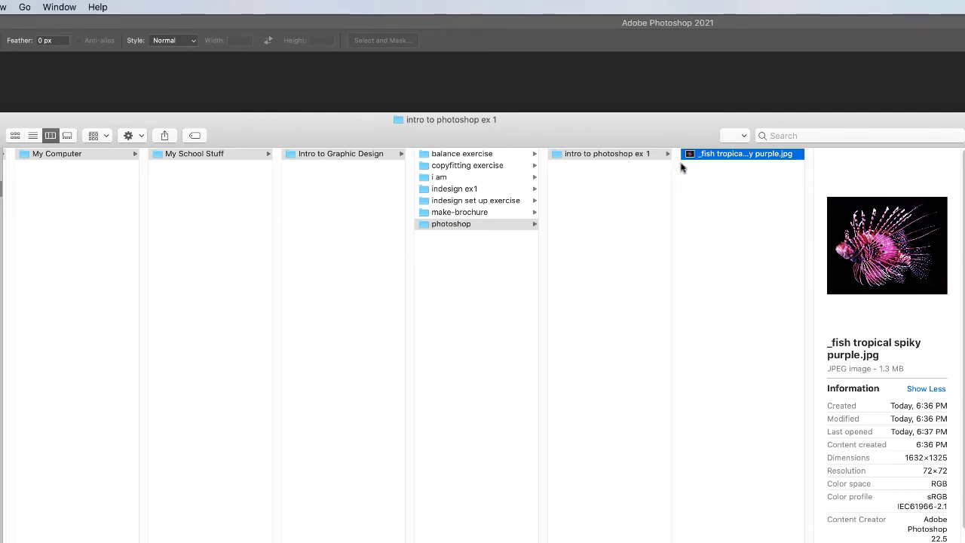
{"action": "left_click", "coordinate": [557, 155]}
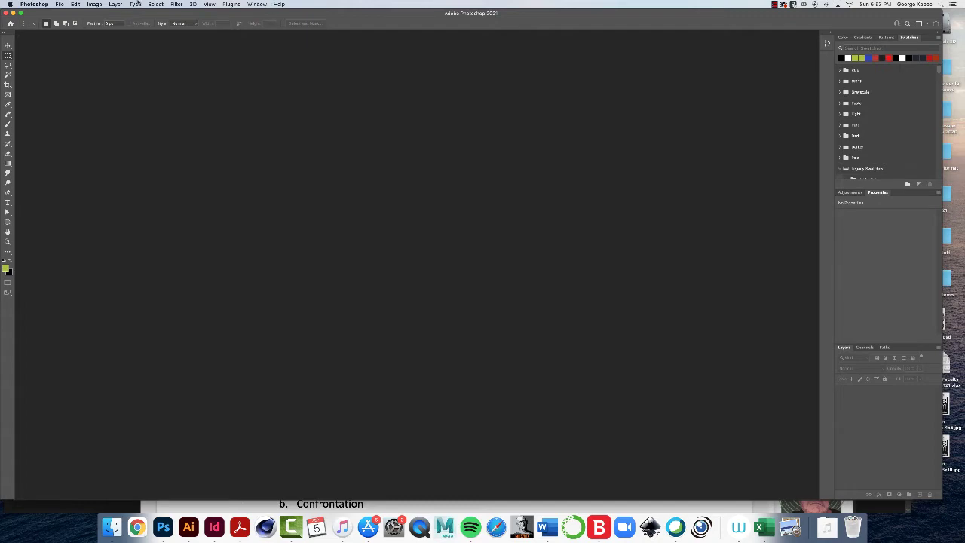
Step: Show the Layers panel from Photoshop's Window menu
{"action": "left_click", "coordinate": [257, 5]}
{"action": "mouse_move", "coordinate": [261, 22]}
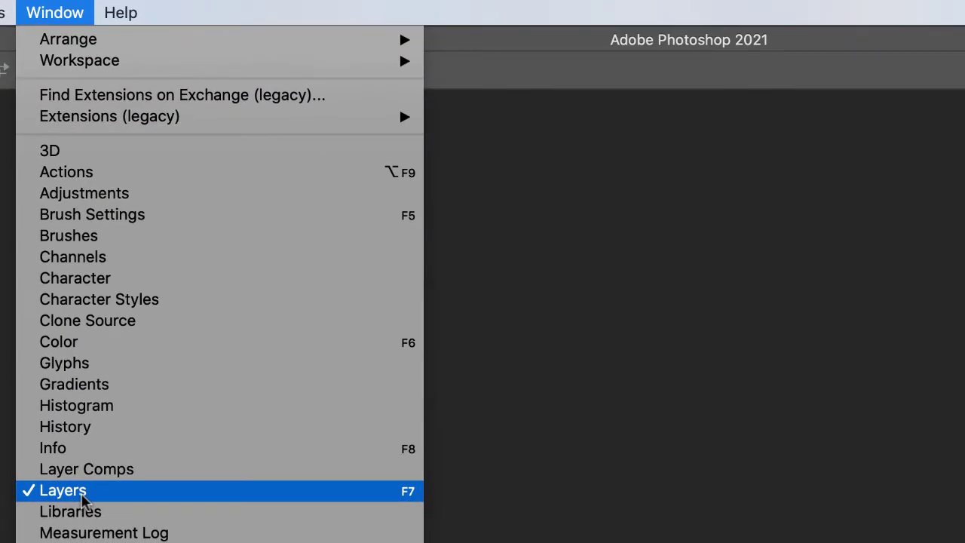
{"action": "mouse_move", "coordinate": [101, 65]}
{"action": "left_click", "coordinate": [134, 491]}
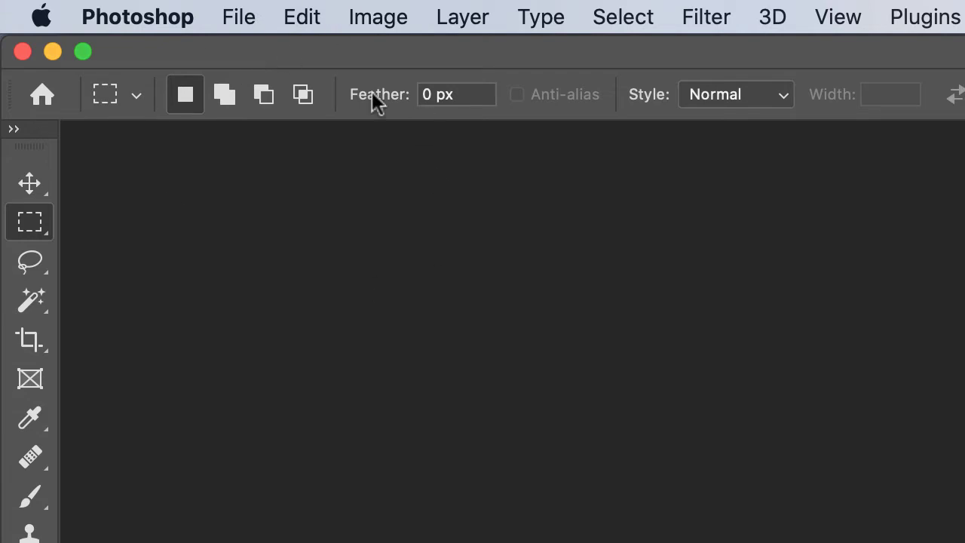
Step: Create a new 3000 × 3000 pixel document at 144 ppi with a white background
{"action": "left_click", "coordinate": [242, 17]}
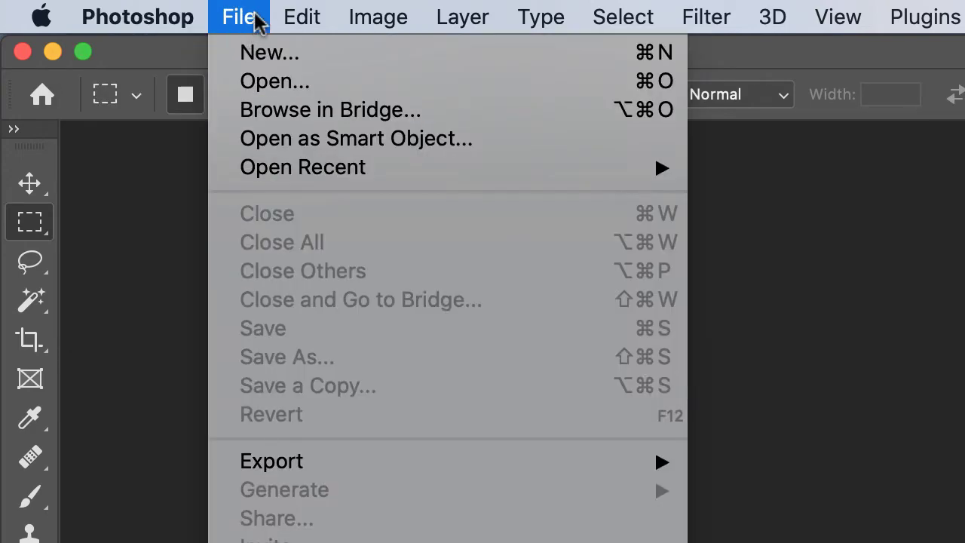
{"action": "left_click", "coordinate": [274, 53]}
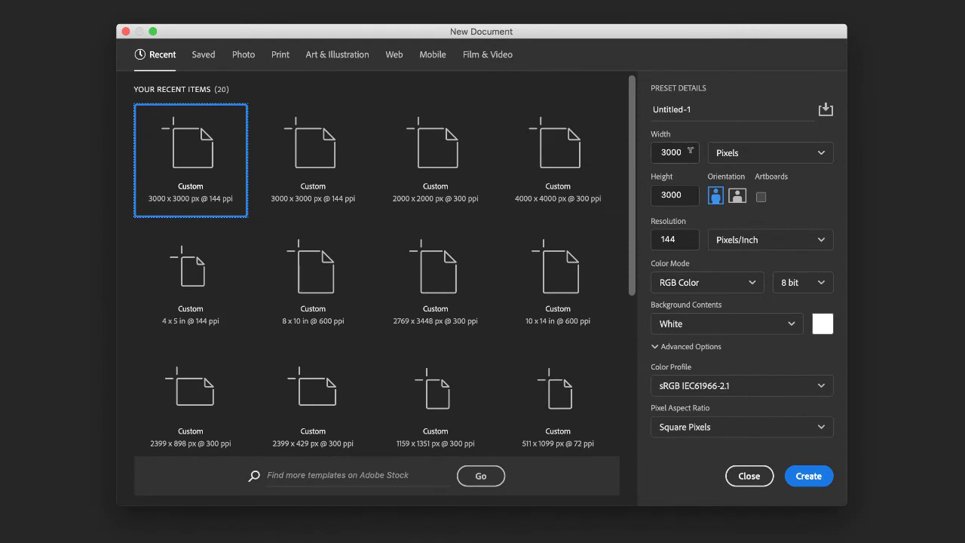
{"action": "left_click", "coordinate": [823, 156]}
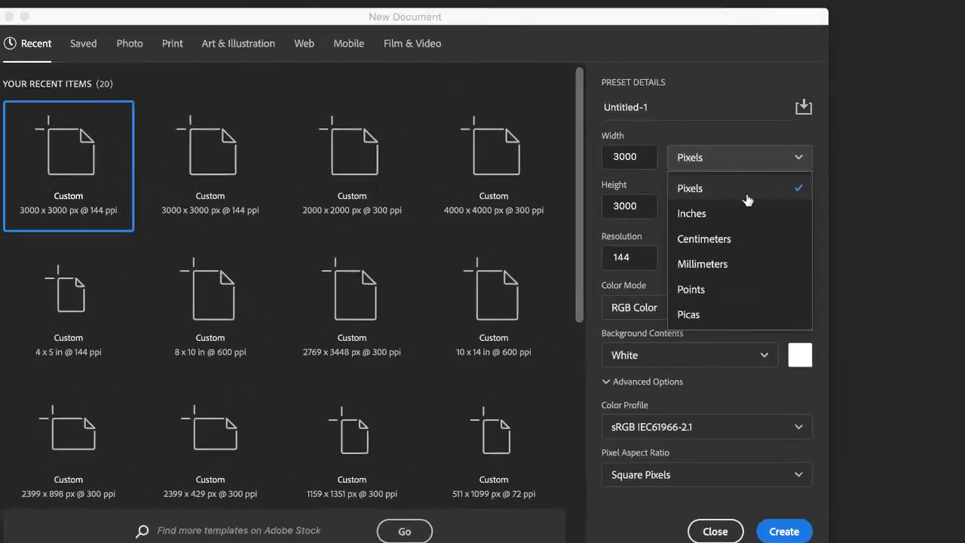
{"action": "left_click", "coordinate": [626, 218]}
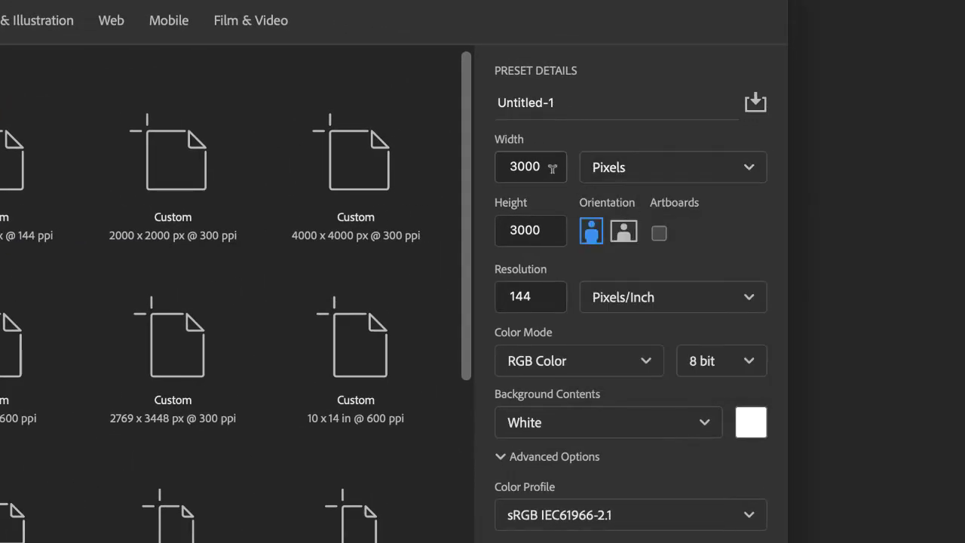
{"action": "left_click_drag", "start_coordinate": [540, 165], "coordinate": [499, 165]}
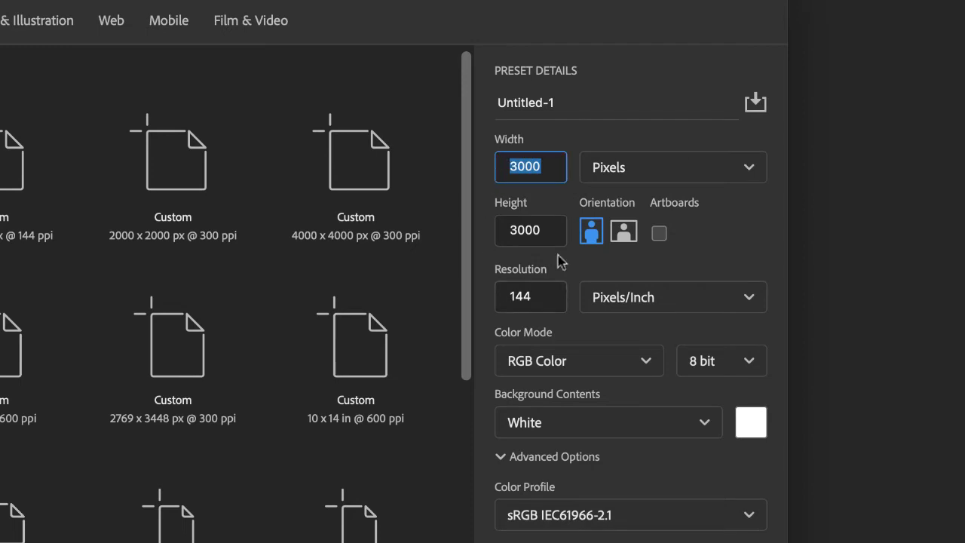
{"action": "left_click_drag", "start_coordinate": [549, 230], "coordinate": [505, 229]}
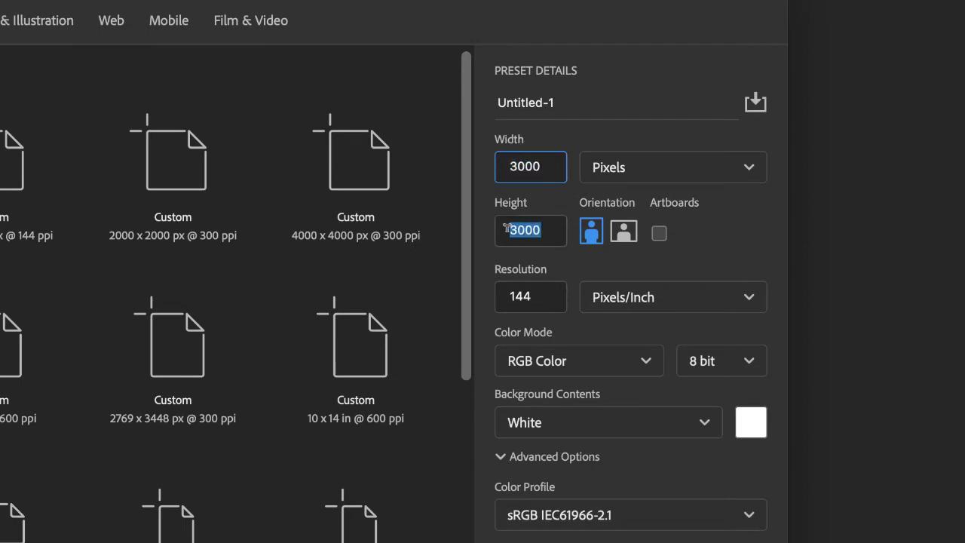
{"action": "left_click", "coordinate": [544, 293]}
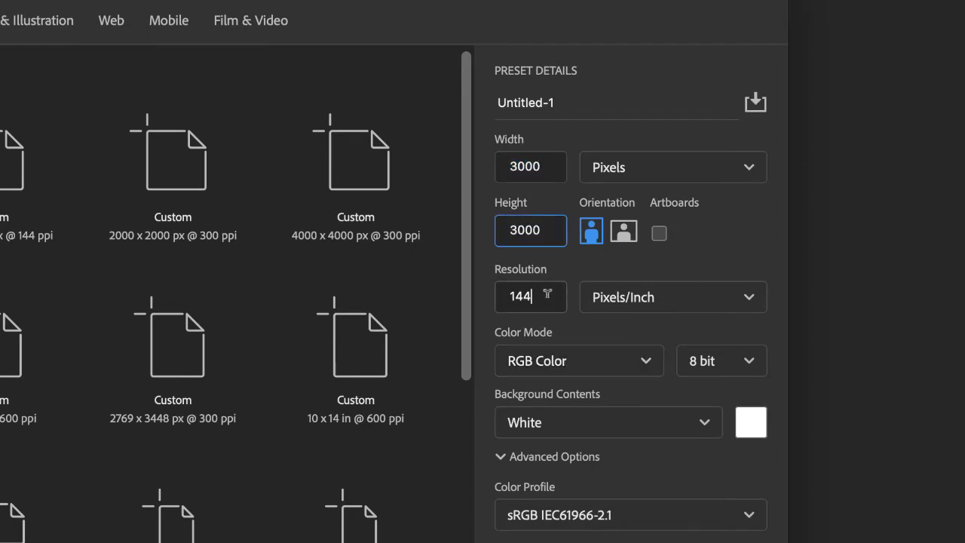
{"action": "left_click_drag", "start_coordinate": [543, 294], "coordinate": [502, 296]}
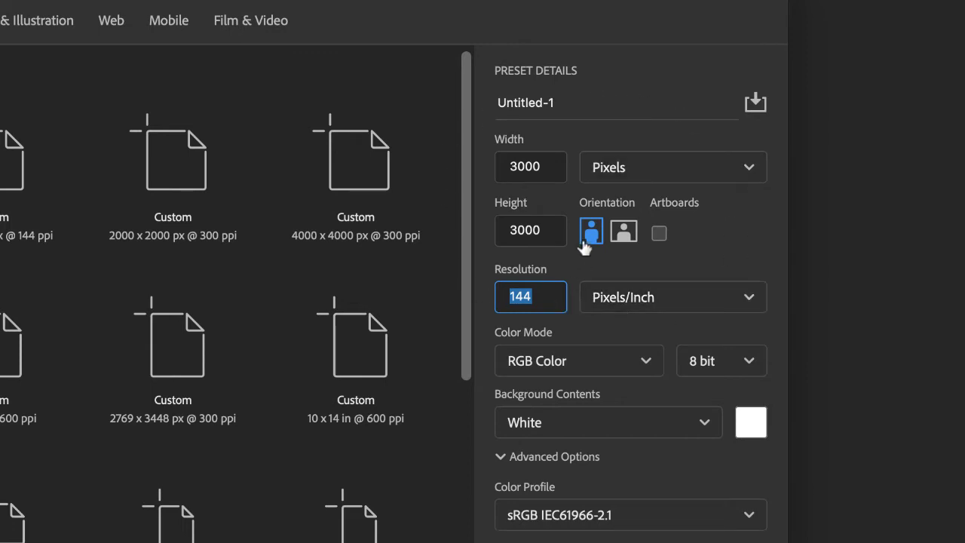
{"action": "left_click", "coordinate": [569, 262]}
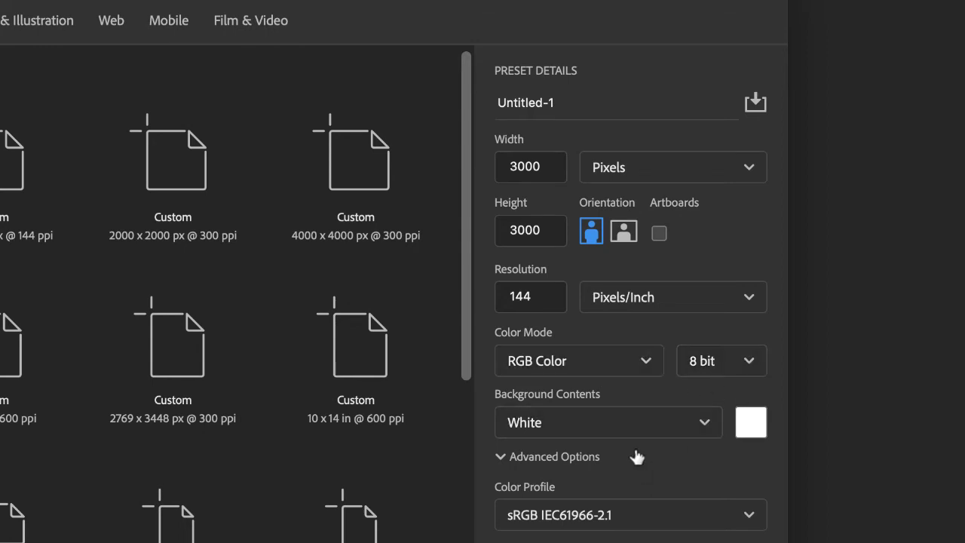
{"action": "left_click", "coordinate": [706, 424]}
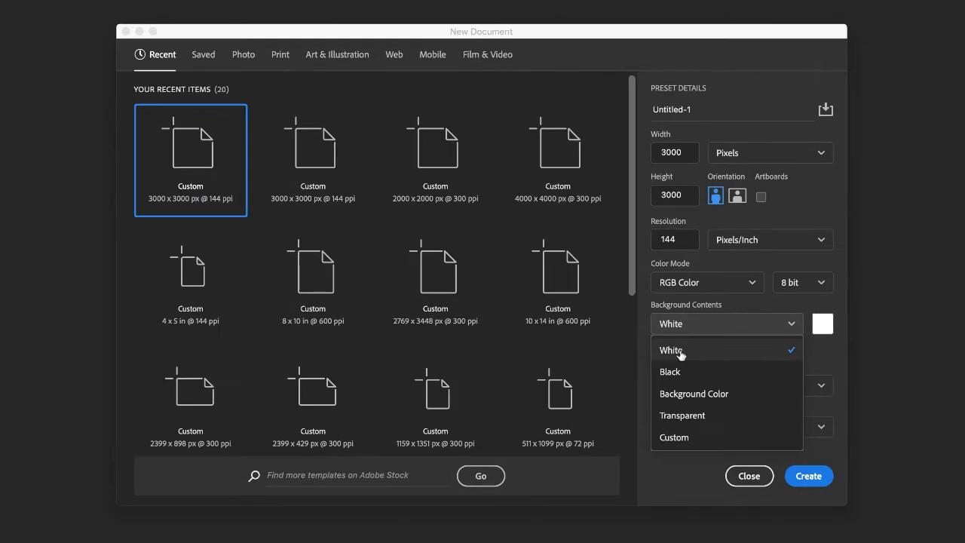
{"action": "left_click", "coordinate": [679, 352]}
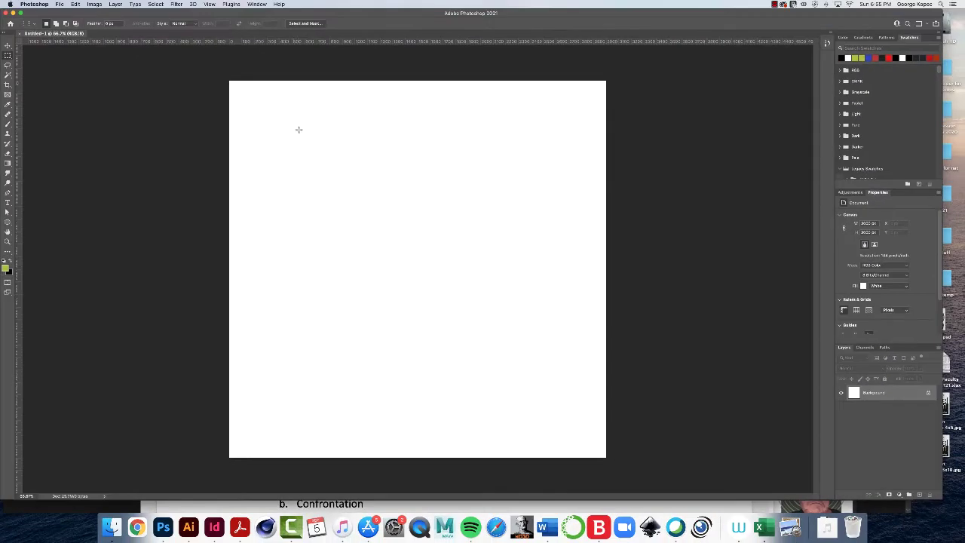
Step: Save As Photoshop format in intro to photoshop ex 1, named 'ps intro 1' plus the student's name
{"action": "left_click", "coordinate": [59, 4]}
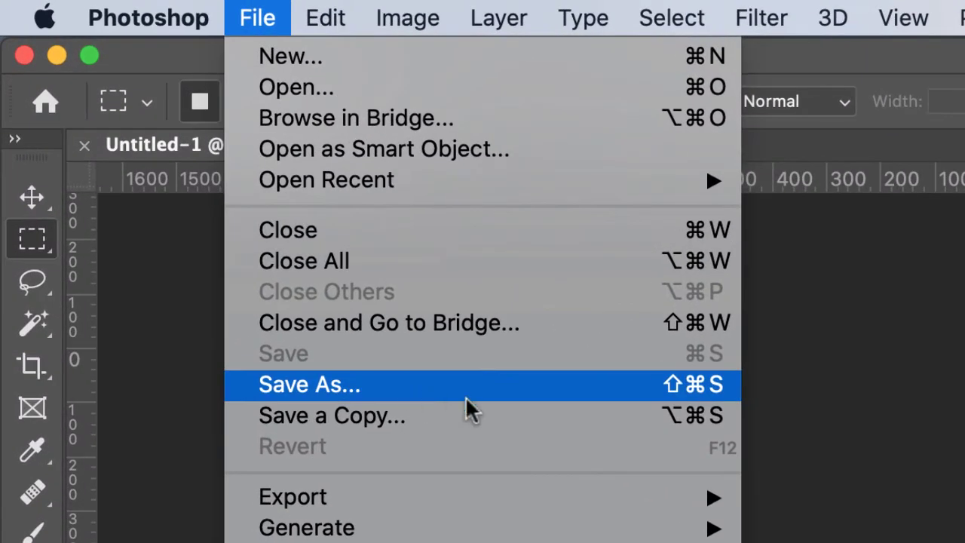
{"action": "left_click", "coordinate": [465, 387]}
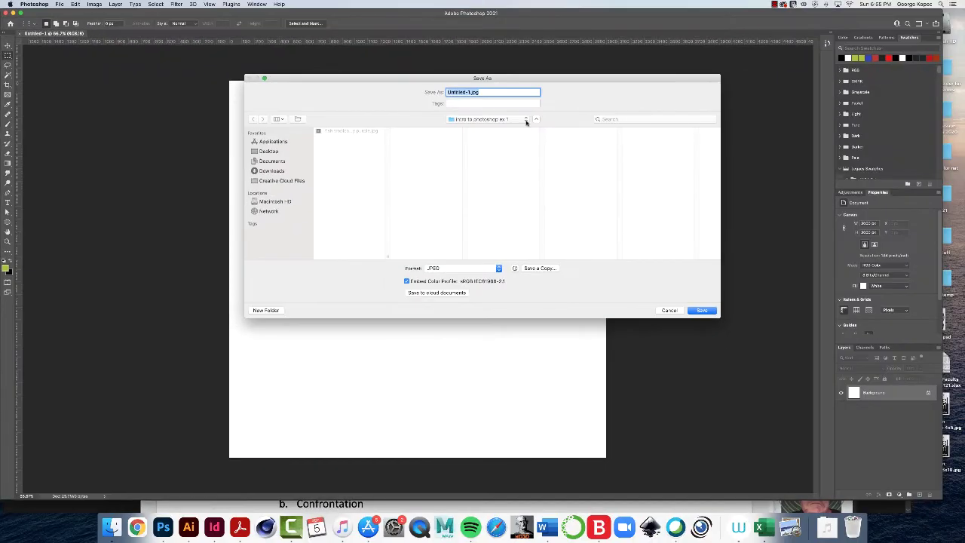
{"action": "left_click", "coordinate": [527, 121]}
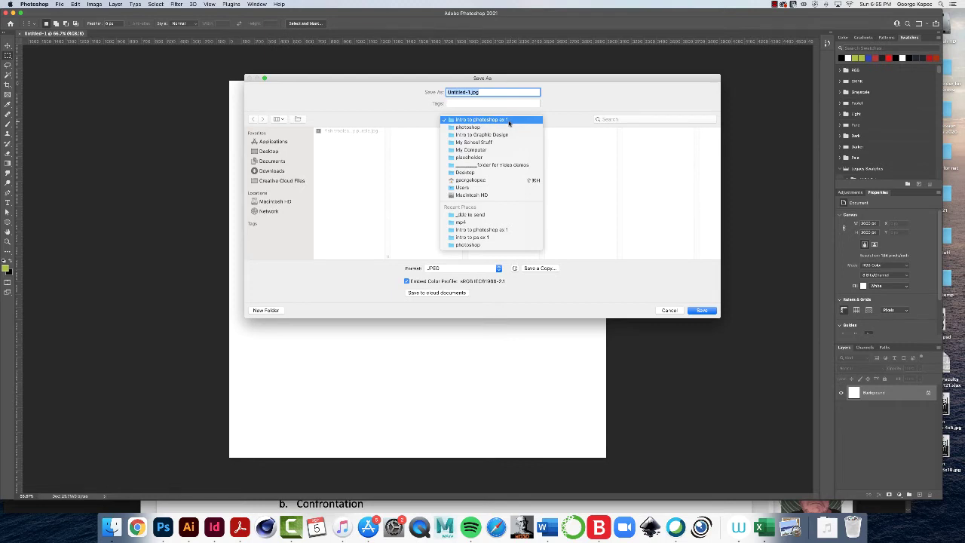
{"action": "left_click", "coordinate": [509, 123]}
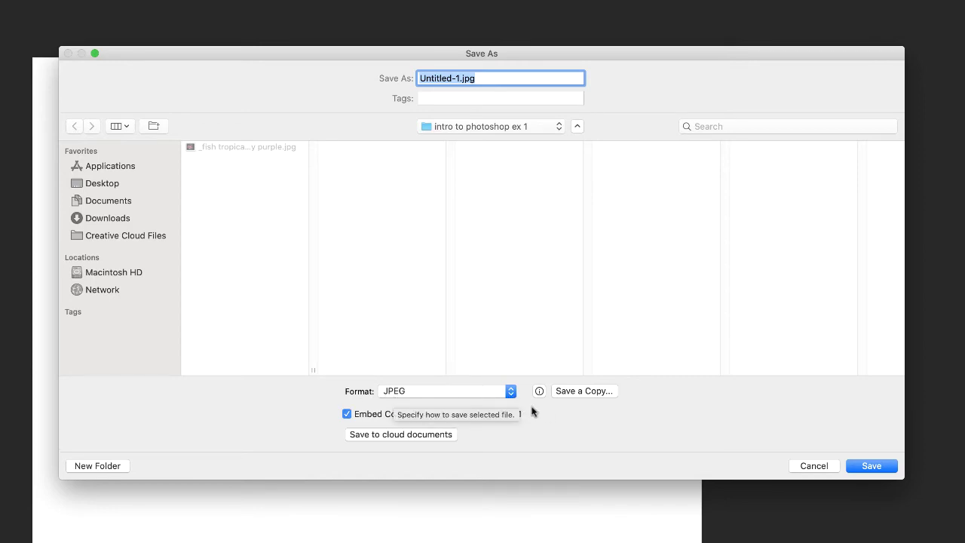
{"action": "left_click", "coordinate": [511, 395]}
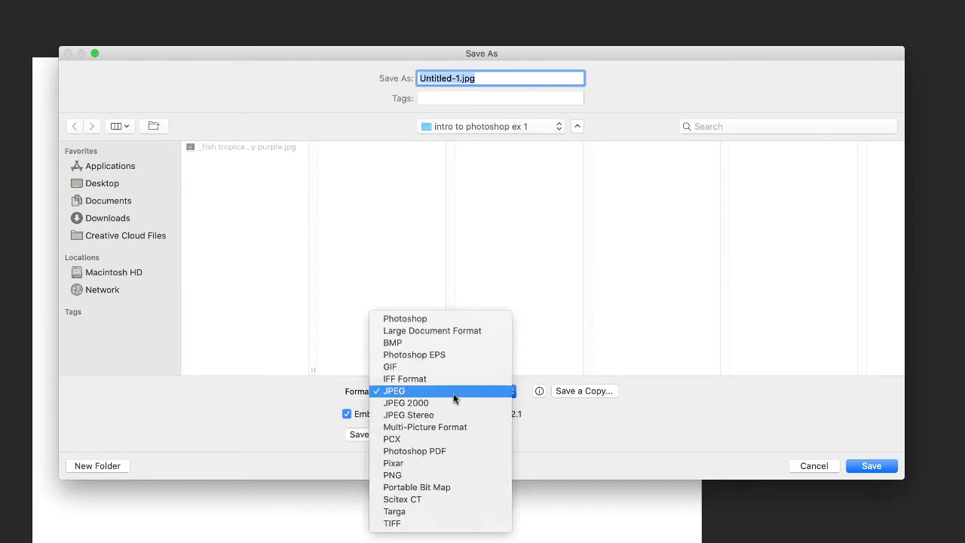
{"action": "left_click", "coordinate": [443, 323]}
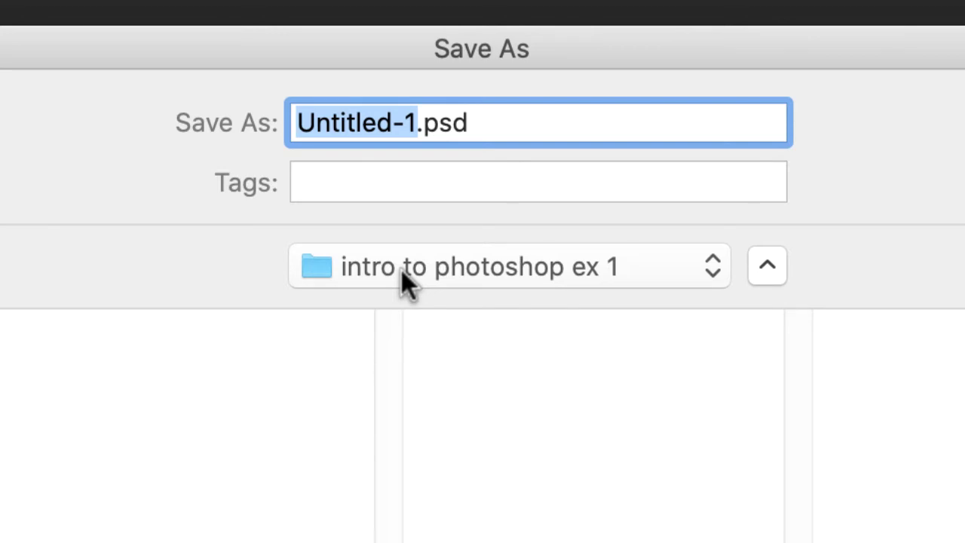
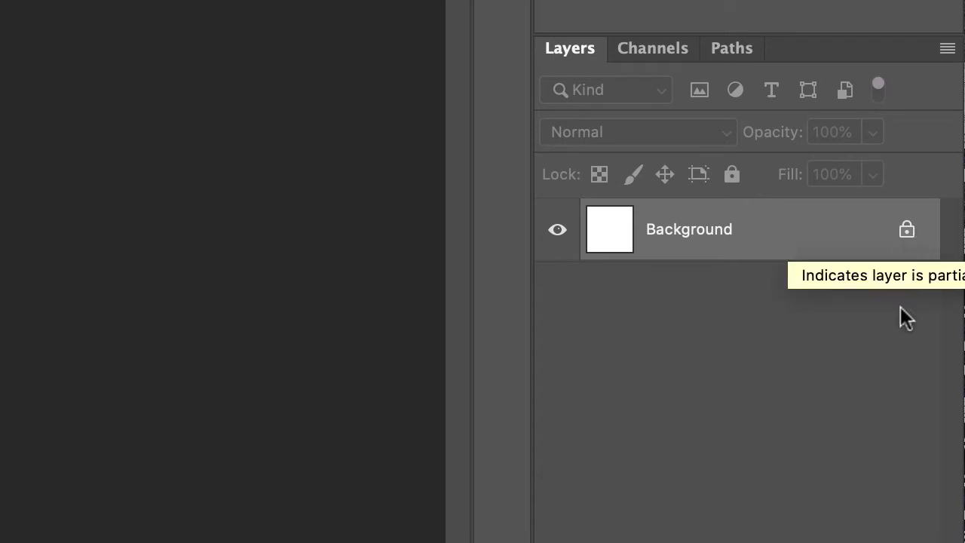
Step: Unlock the Background layer so it becomes Layer 0
{"action": "left_click", "coordinate": [907, 232]}
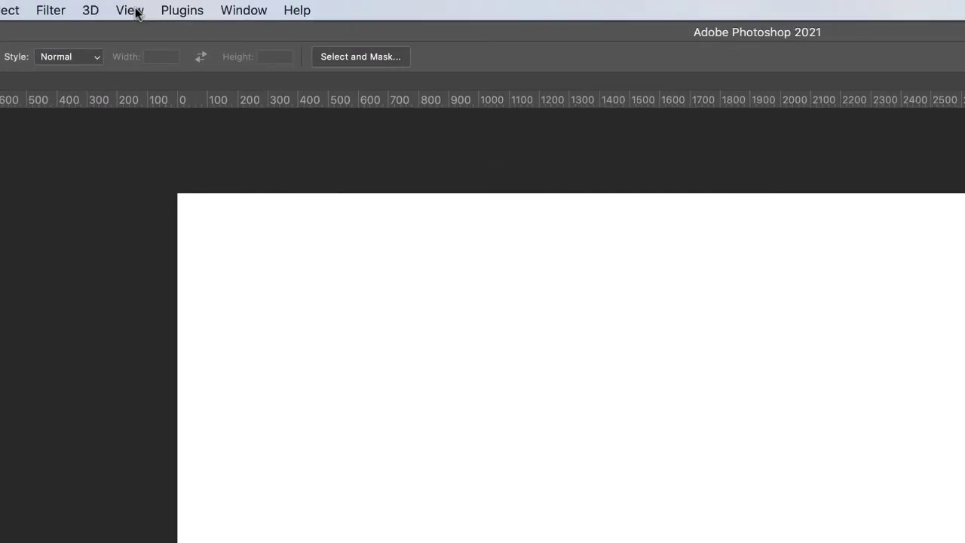
{"action": "left_click", "coordinate": [210, 5]}
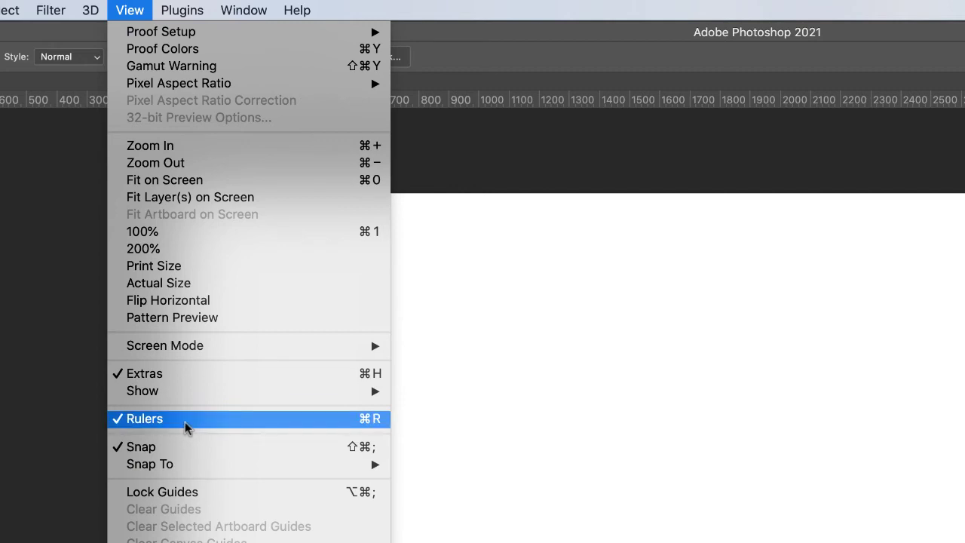
{"action": "left_click", "coordinate": [509, 469]}
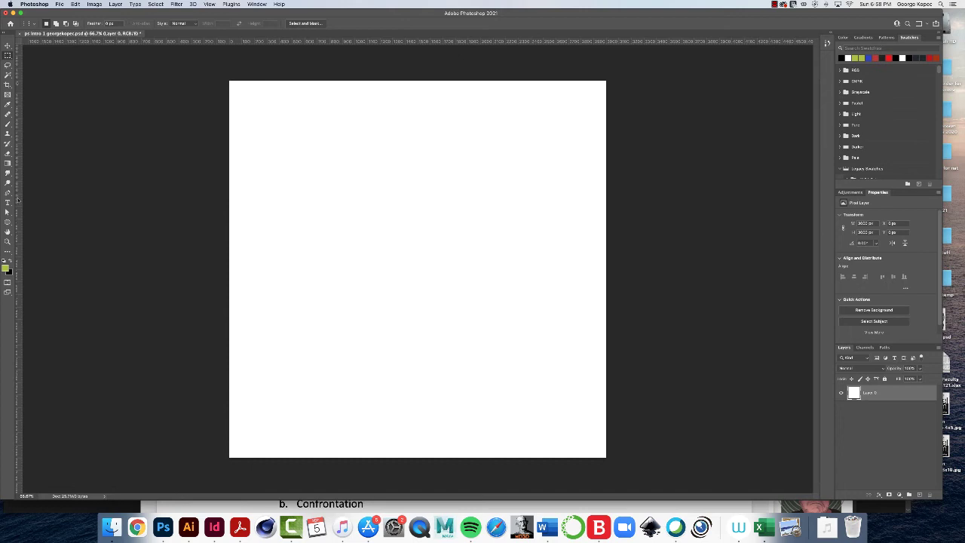
Step: Drag a vertical guide from the left ruler to the canvas centre, about 1500 px
{"action": "left_click_drag", "start_coordinate": [18, 200], "coordinate": [307, 209]}
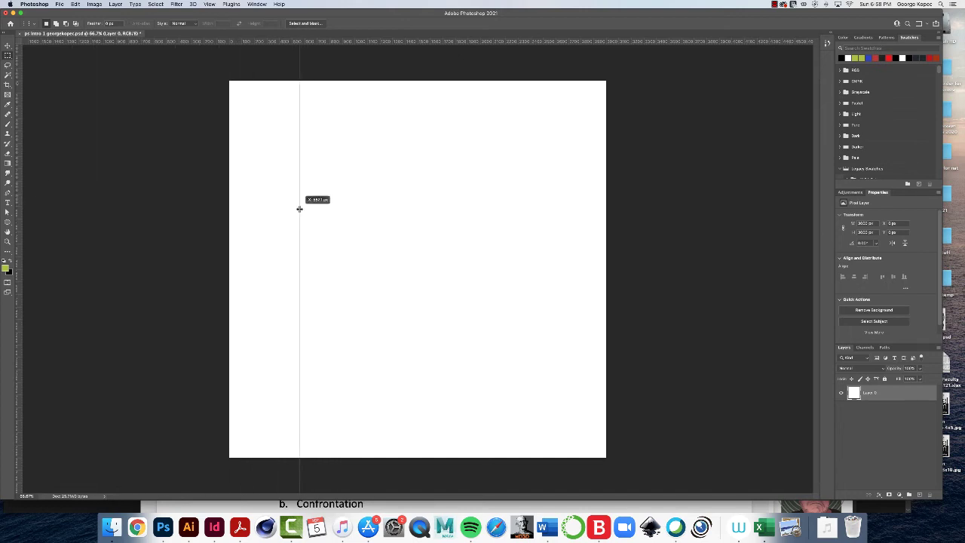
{"action": "left_click_drag", "start_coordinate": [301, 209], "coordinate": [417, 214]}
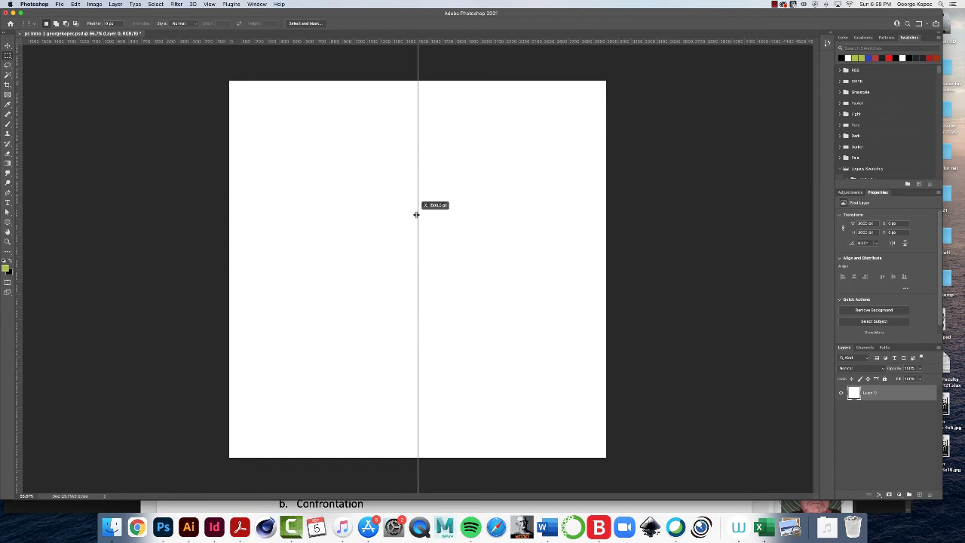
{"action": "left_click_drag", "start_coordinate": [416, 215], "coordinate": [416, 213]}
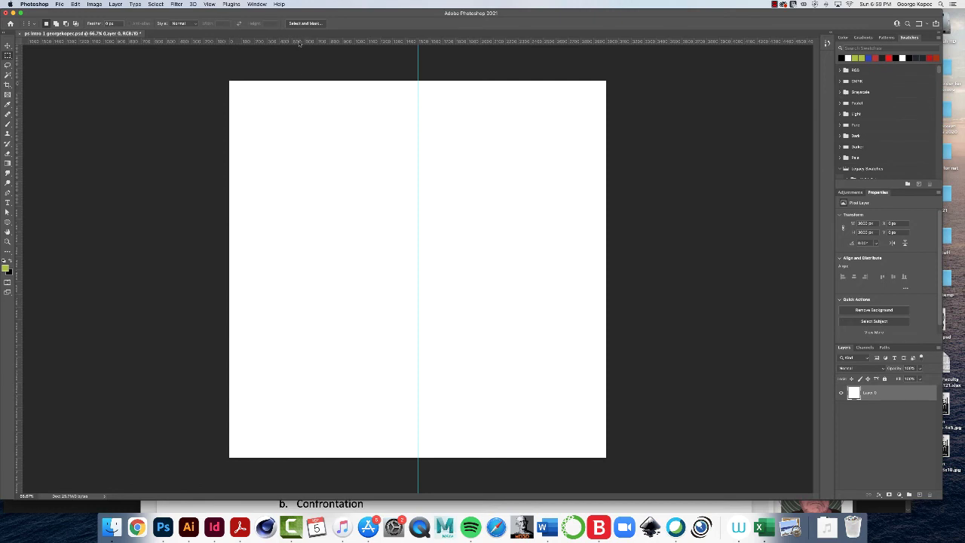
Step: Add horizontal guides at about 1000 px and 2000 px down the canvas
{"action": "left_click_drag", "start_coordinate": [300, 43], "coordinate": [289, 206]}
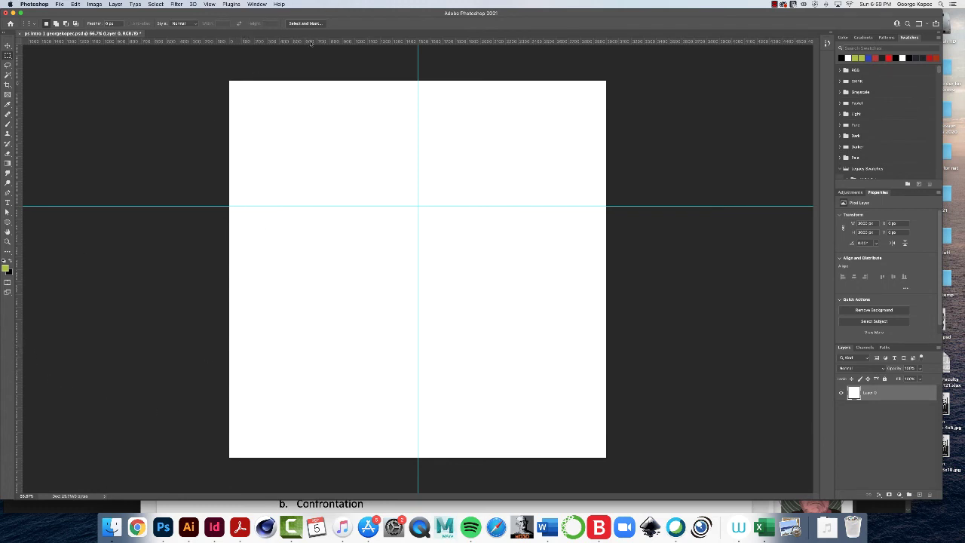
{"action": "left_click_drag", "start_coordinate": [309, 43], "coordinate": [305, 332]}
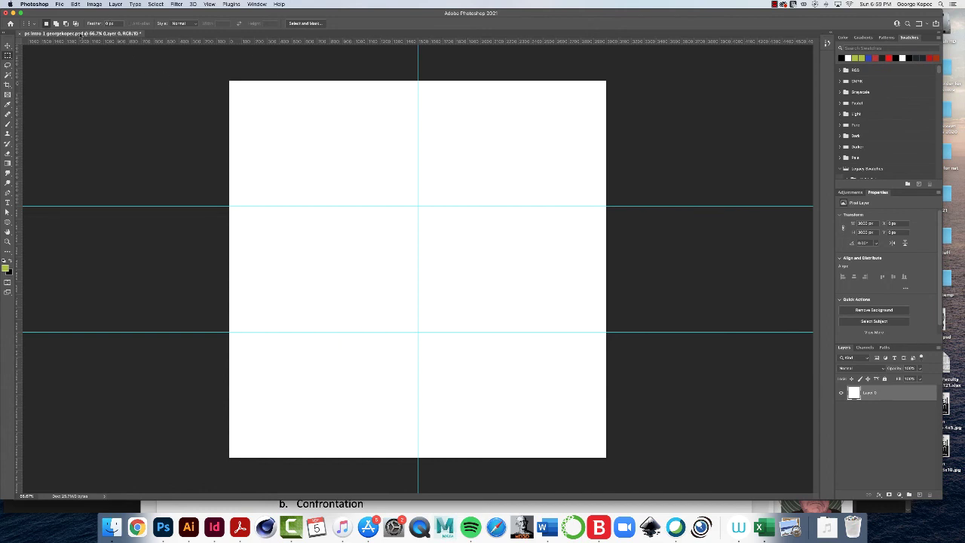
Step: Save the document with Cmd+S, keeping Maximize Compatibility on
{"action": "left_click", "coordinate": [60, 4]}
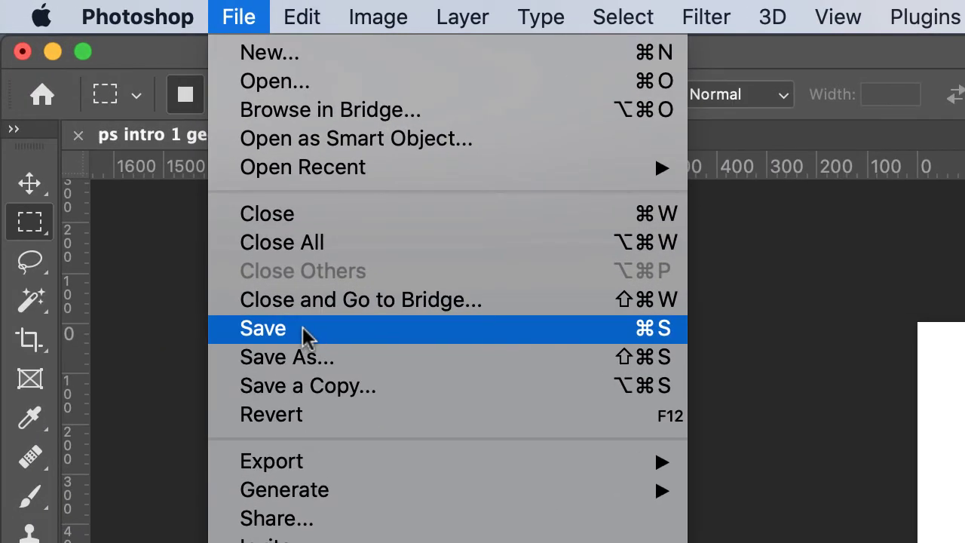
{"action": "left_click", "coordinate": [151, 279]}
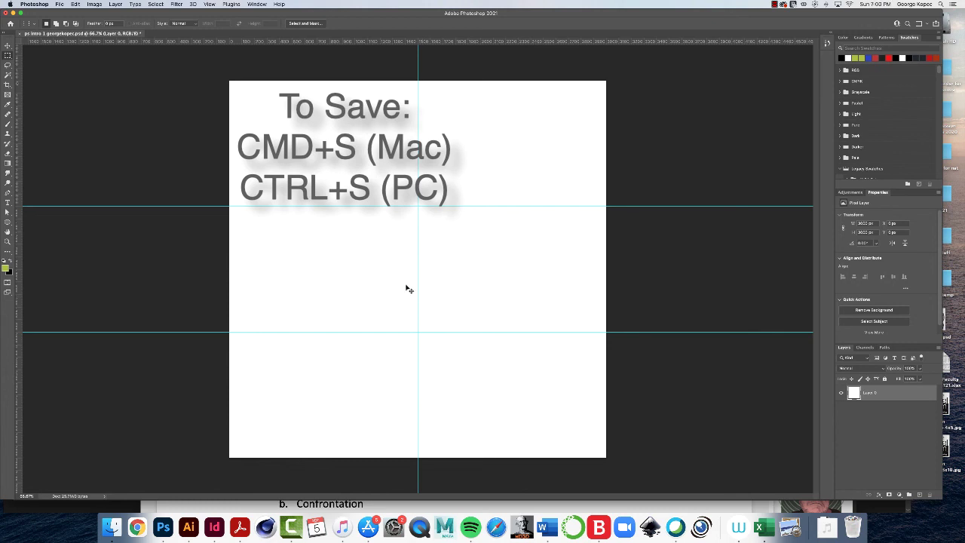
{"action": "key", "text": "super+s"}
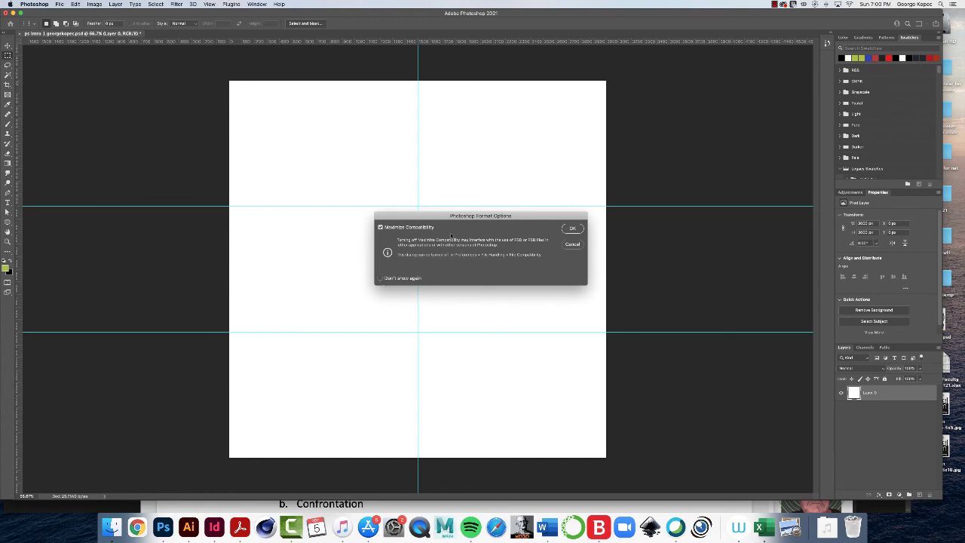
{"action": "left_click", "coordinate": [574, 230]}
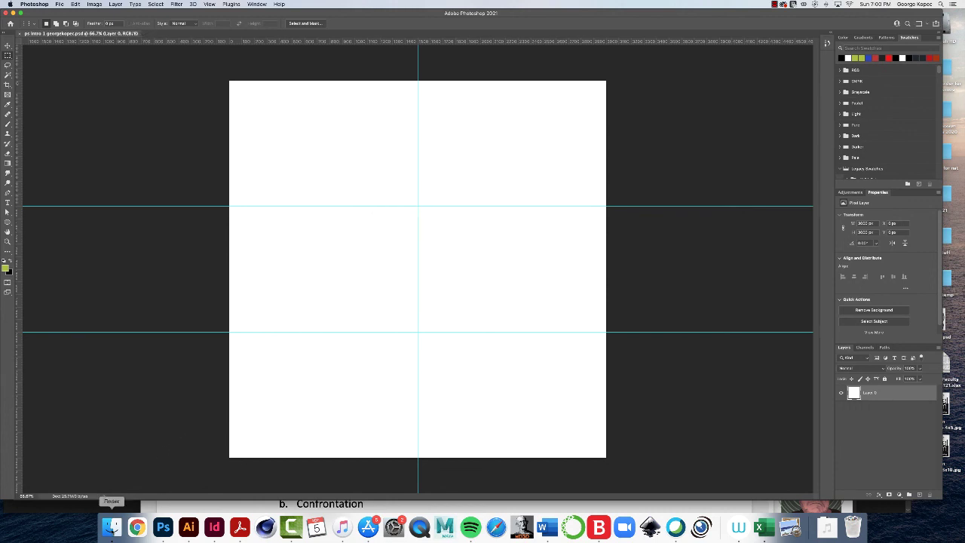
{"action": "left_click", "coordinate": [111, 526]}
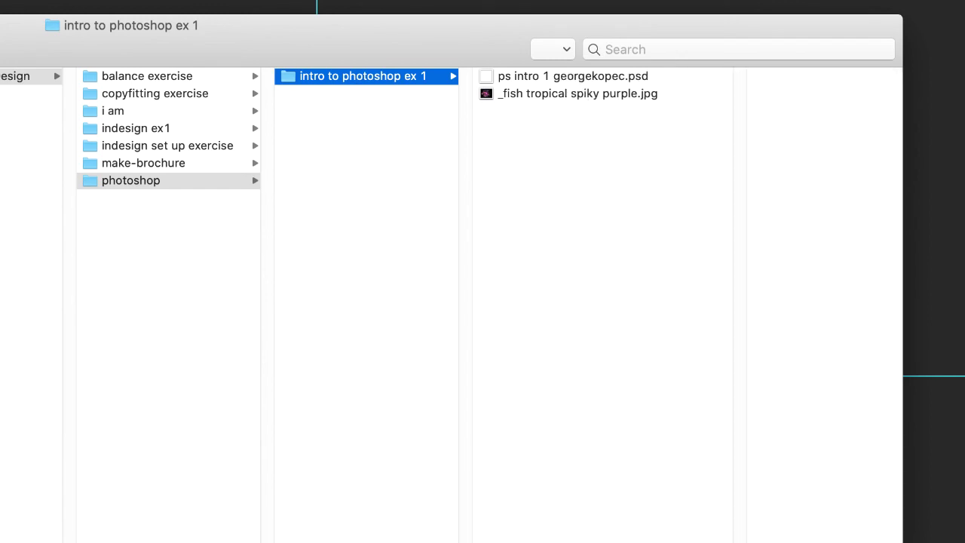
{"action": "left_click", "coordinate": [554, 76]}
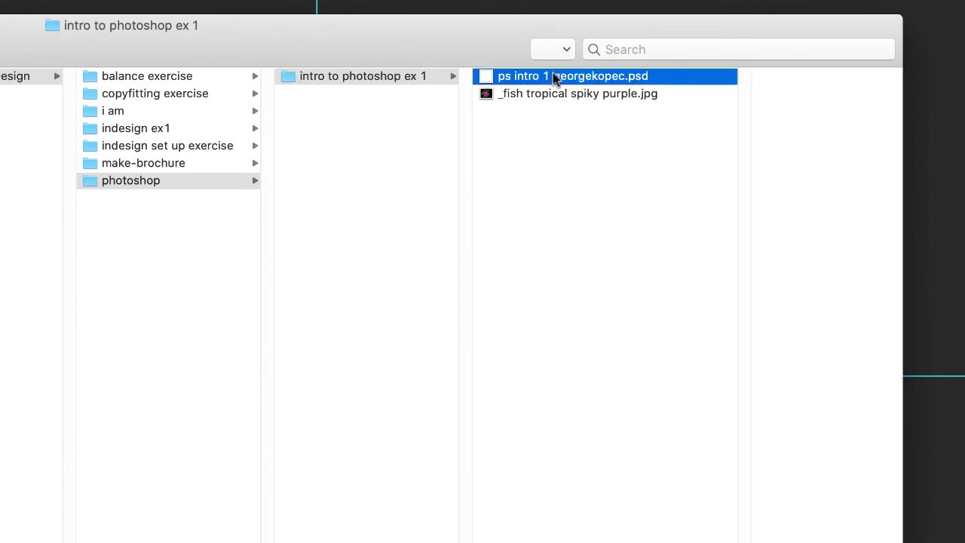
{"action": "left_click", "coordinate": [479, 95]}
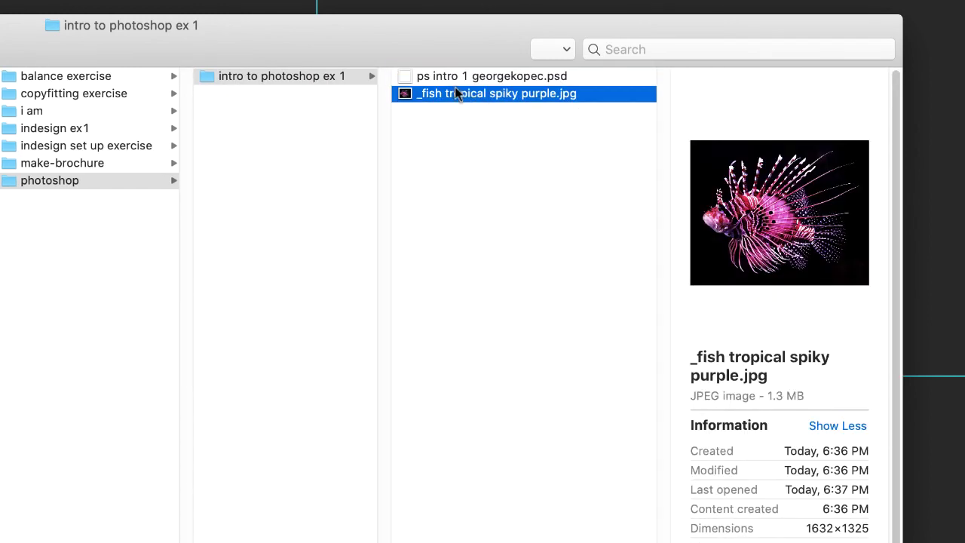
{"action": "left_click", "coordinate": [496, 78]}
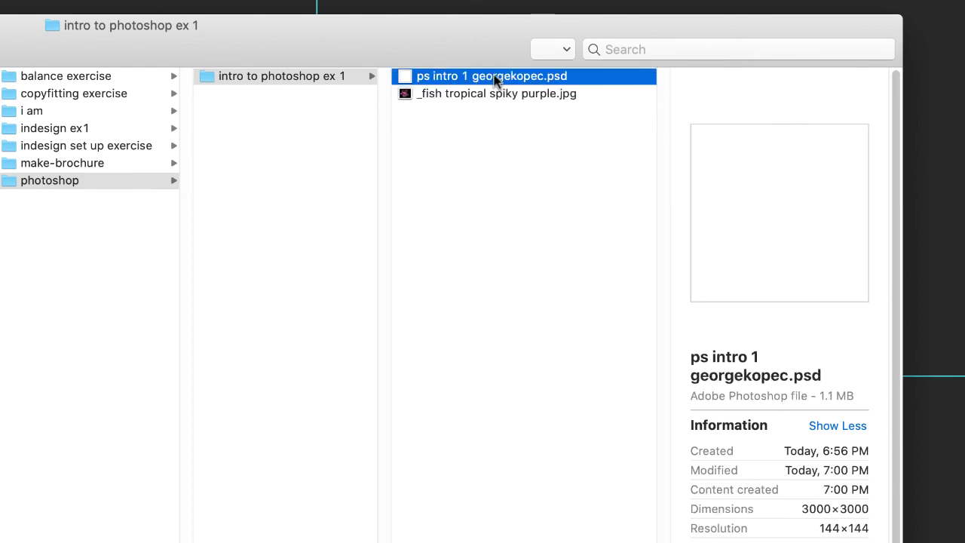